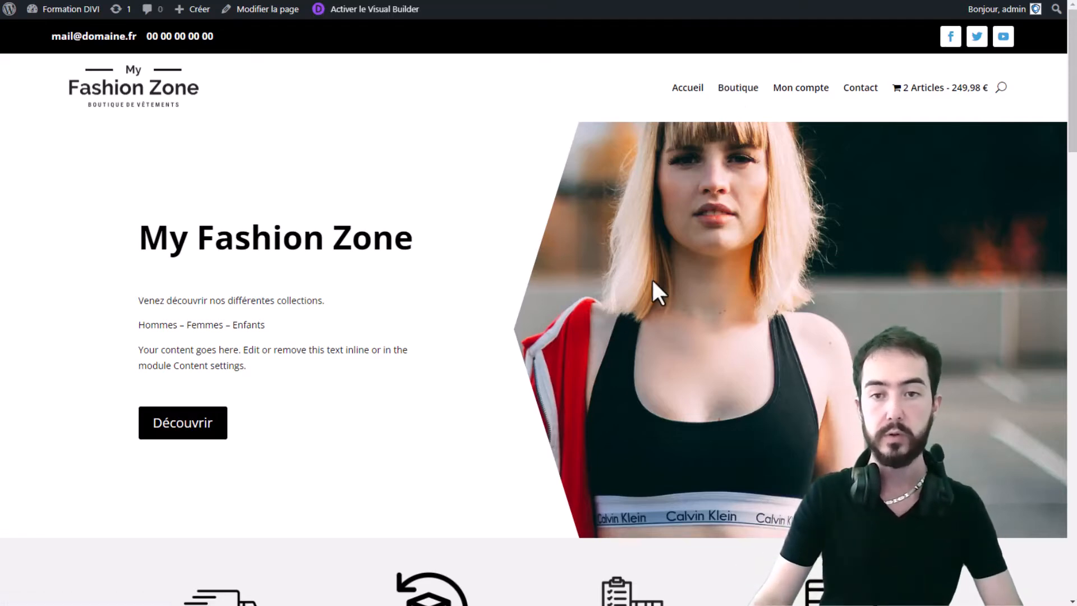
Open the Ceinture product from the Boutique page, alter its URL to an invalid address, and examine the default not-found page.
{"action": "left_click", "coordinate": [738, 87]}
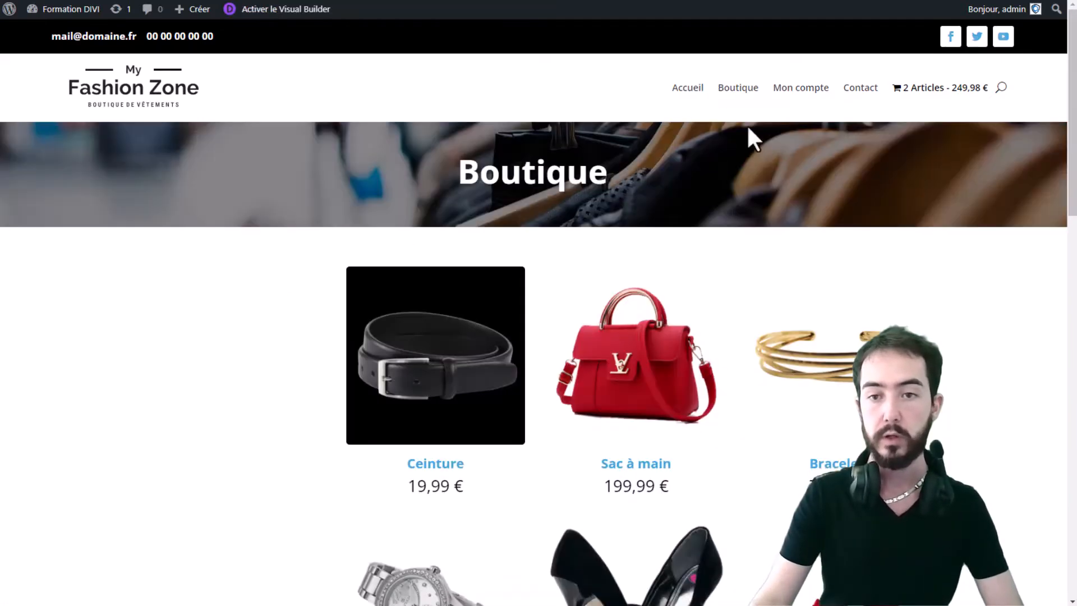
{"action": "left_click", "coordinate": [413, 364]}
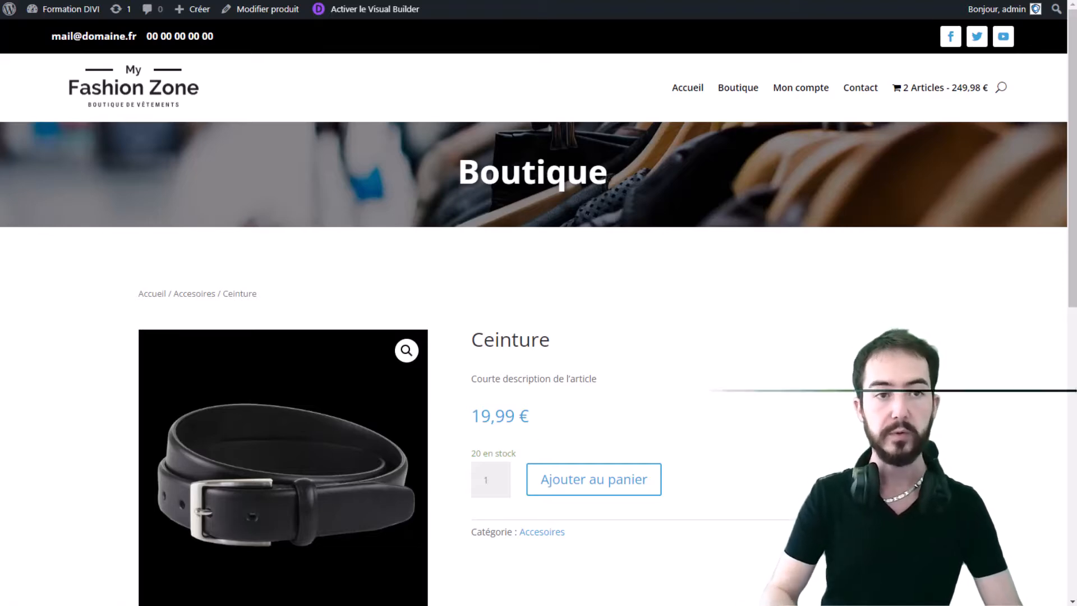
{"action": "type", "text": "s"}
{"action": "key", "text": "Return"}
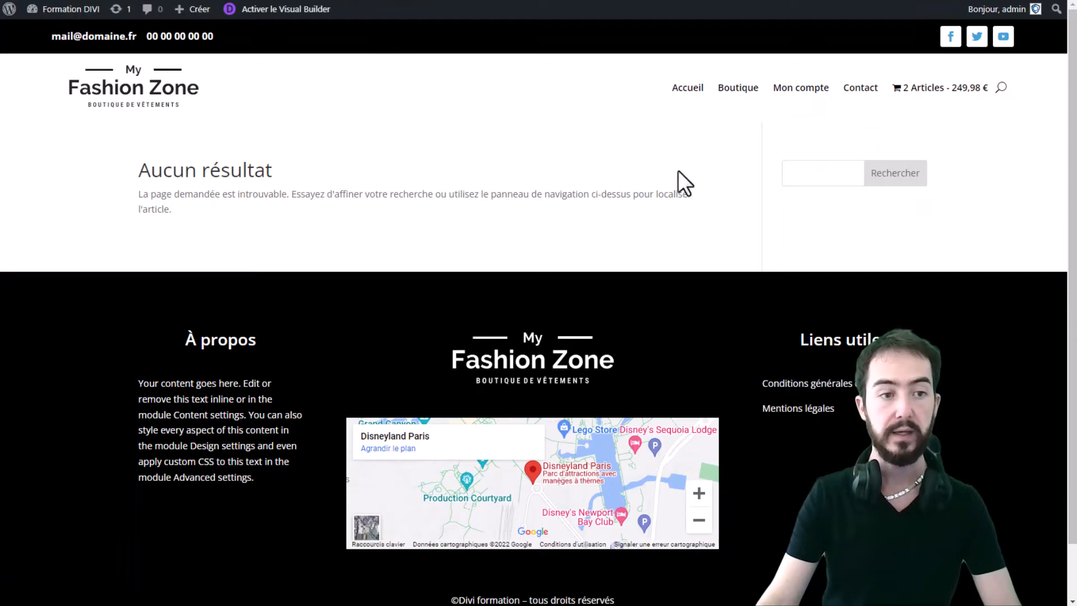
{"action": "left_click_drag", "start_coordinate": [128, 175], "coordinate": [365, 178]}
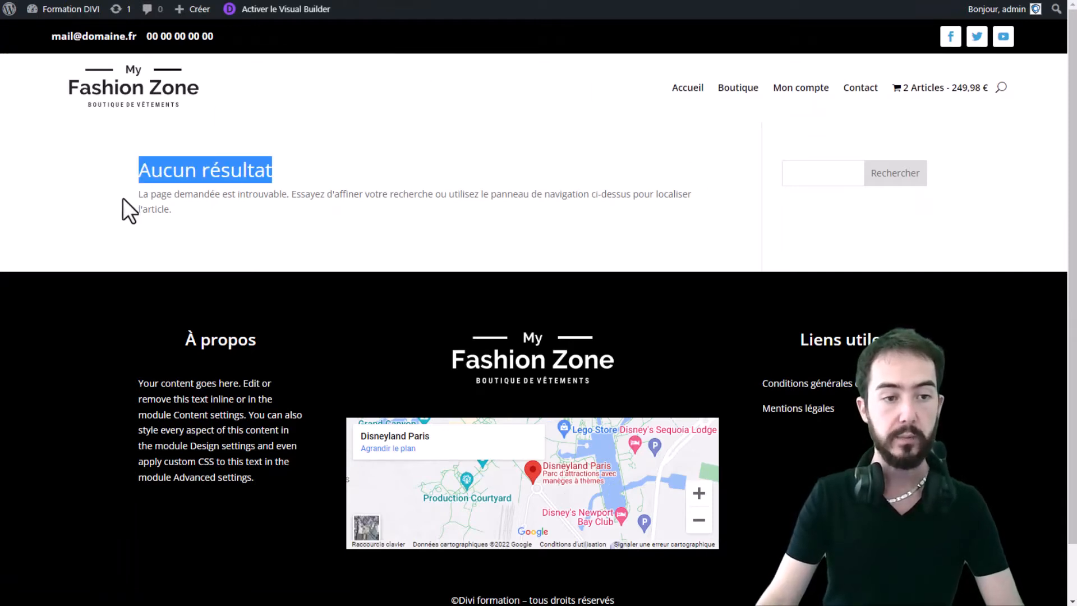
{"action": "left_click_drag", "start_coordinate": [143, 193], "coordinate": [311, 202]}
{"action": "left_click", "coordinate": [762, 262]}
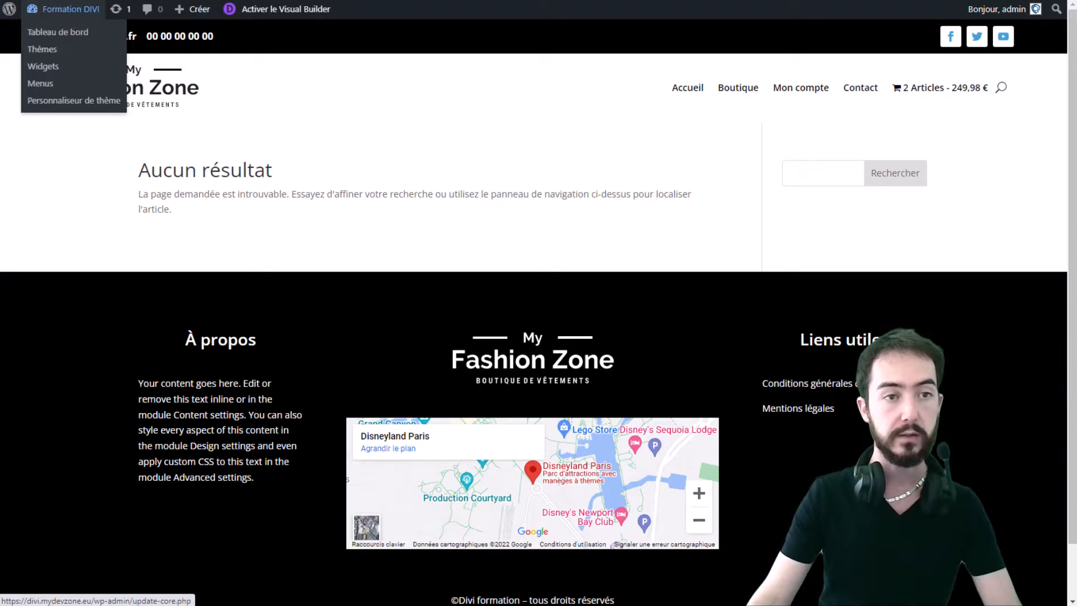
Open the Divi Theme Builder from the site's WordPress dashboard.
{"action": "left_click", "coordinate": [40, 30]}
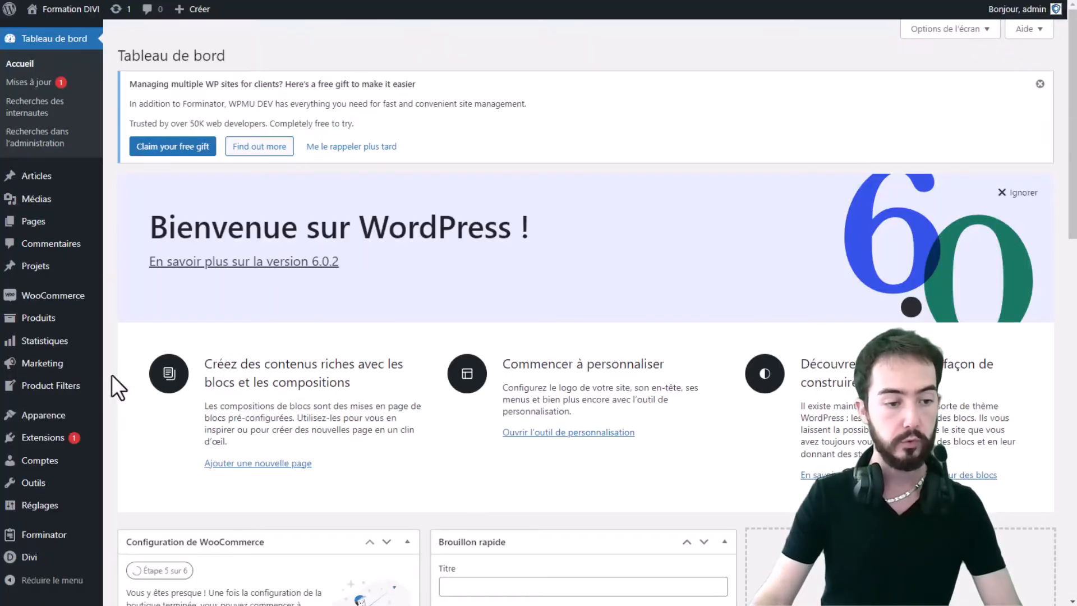
{"action": "scroll", "coordinate": [70, 510], "scroll_direction": "down", "scroll_amount": 2}
{"action": "mouse_move", "coordinate": [49, 538]}
{"action": "mouse_move", "coordinate": [34, 557]}
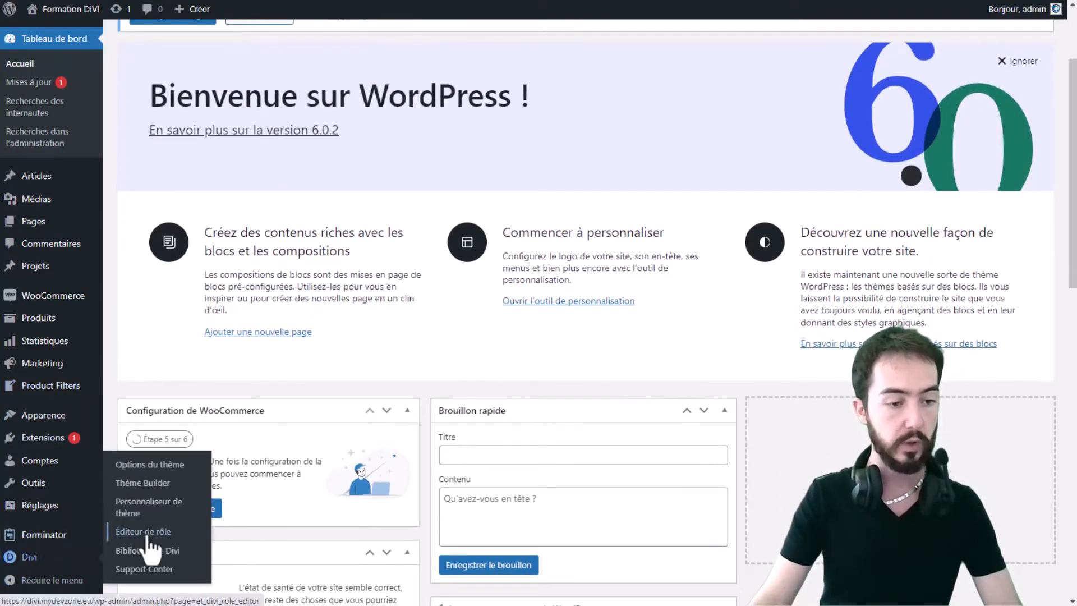
{"action": "left_click", "coordinate": [178, 484]}
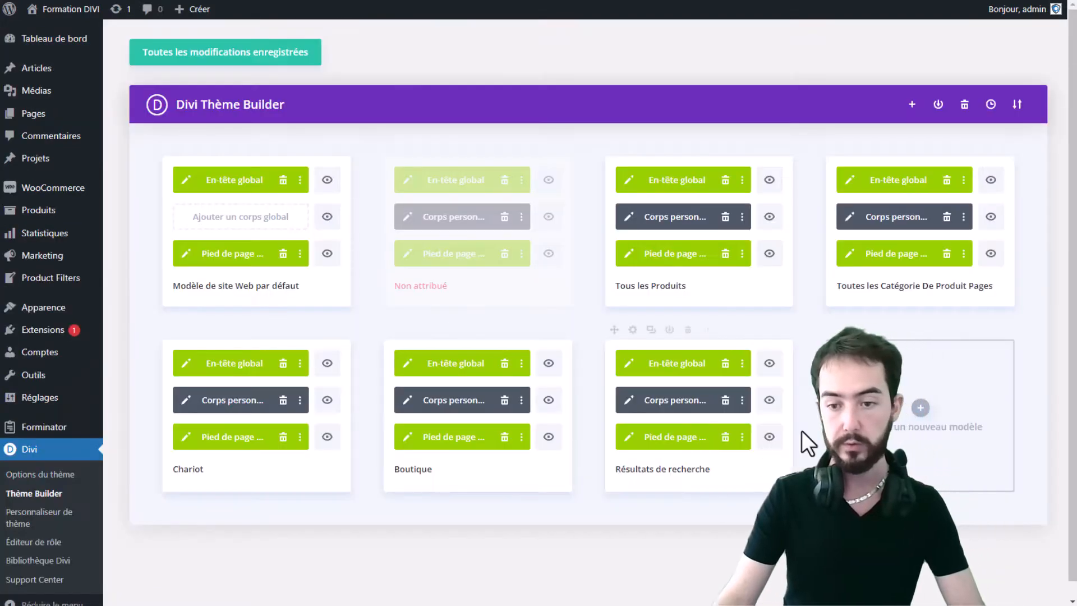
Create a new template assigned to the 404 Page and start building its custom body.
{"action": "left_click", "coordinate": [881, 429]}
{"action": "left_click", "coordinate": [891, 406]}
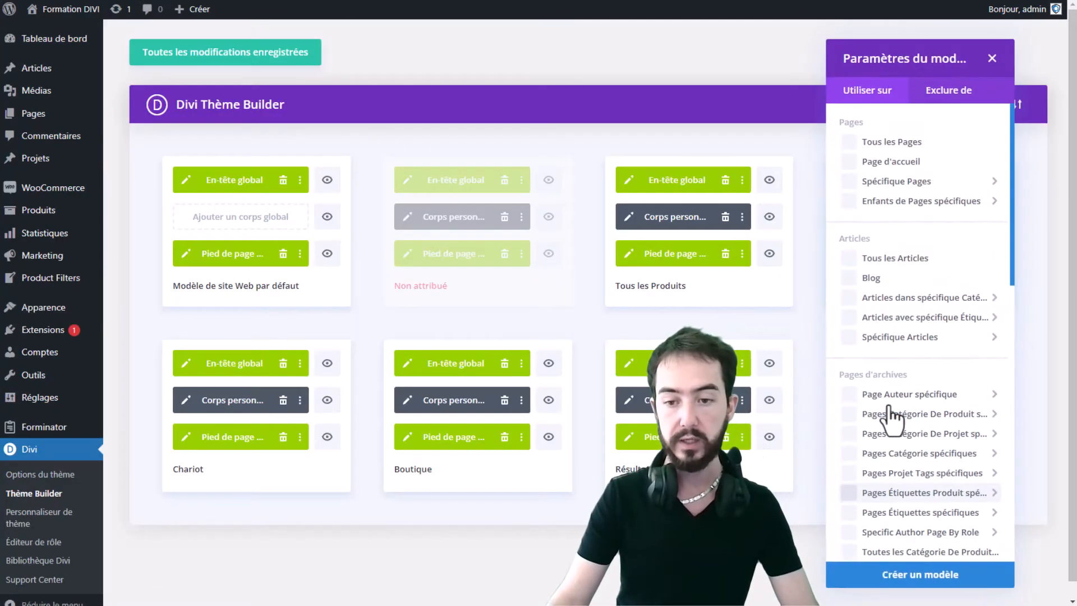
{"action": "scroll", "coordinate": [896, 415], "scroll_direction": "down", "scroll_amount": 10}
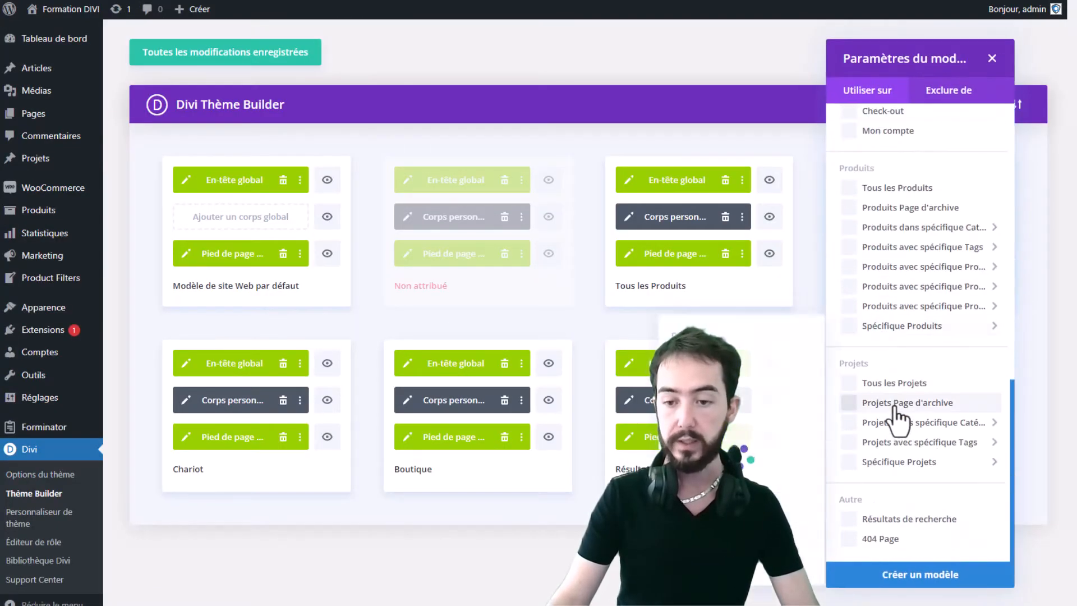
{"action": "left_click", "coordinate": [881, 539]}
{"action": "left_click", "coordinate": [889, 578]}
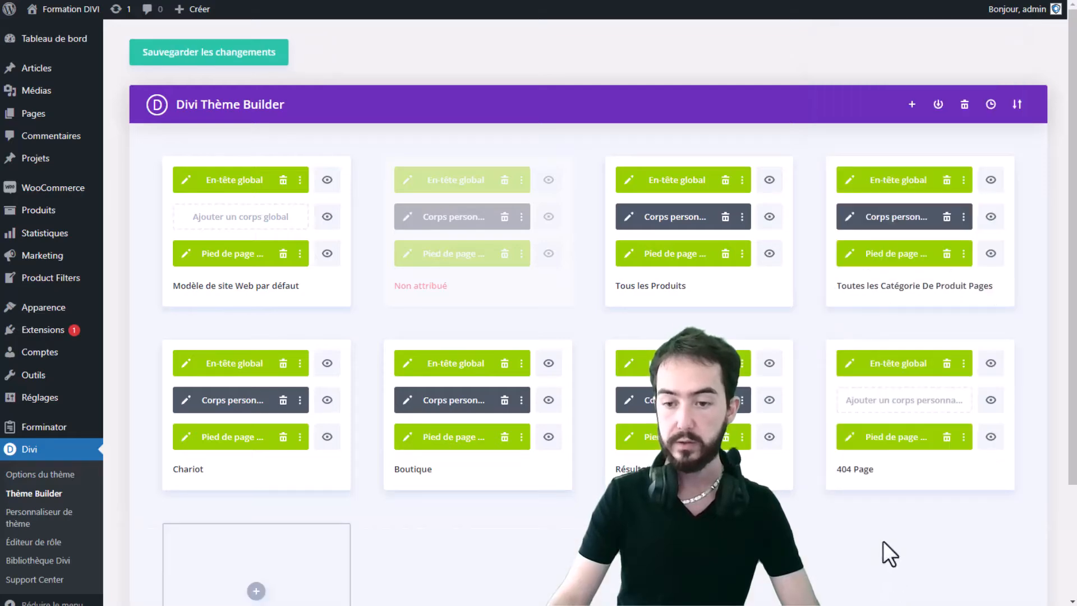
{"action": "left_click", "coordinate": [902, 401]}
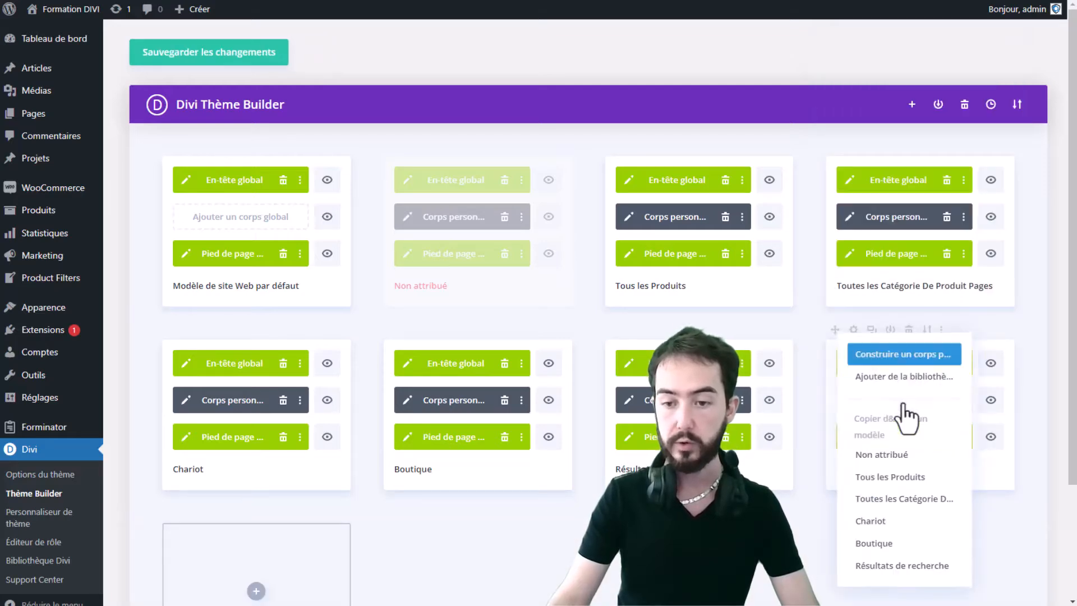
{"action": "left_click", "coordinate": [892, 355]}
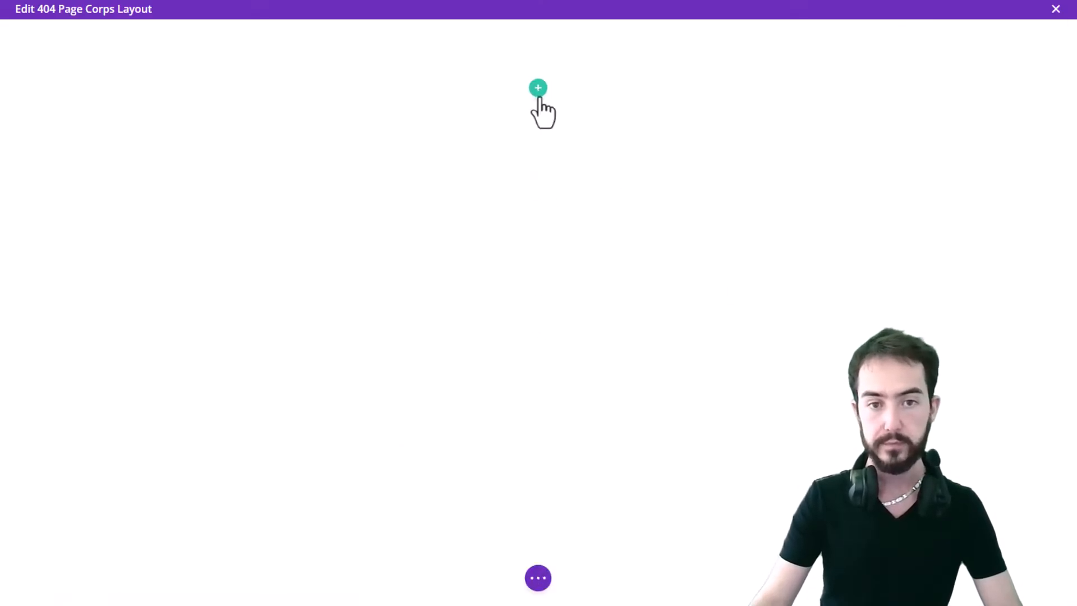
Insert a row with an Image module and choose the blue cat 404 error illustration from the media library.
{"action": "left_click", "coordinate": [539, 89]}
{"action": "left_click", "coordinate": [457, 202]}
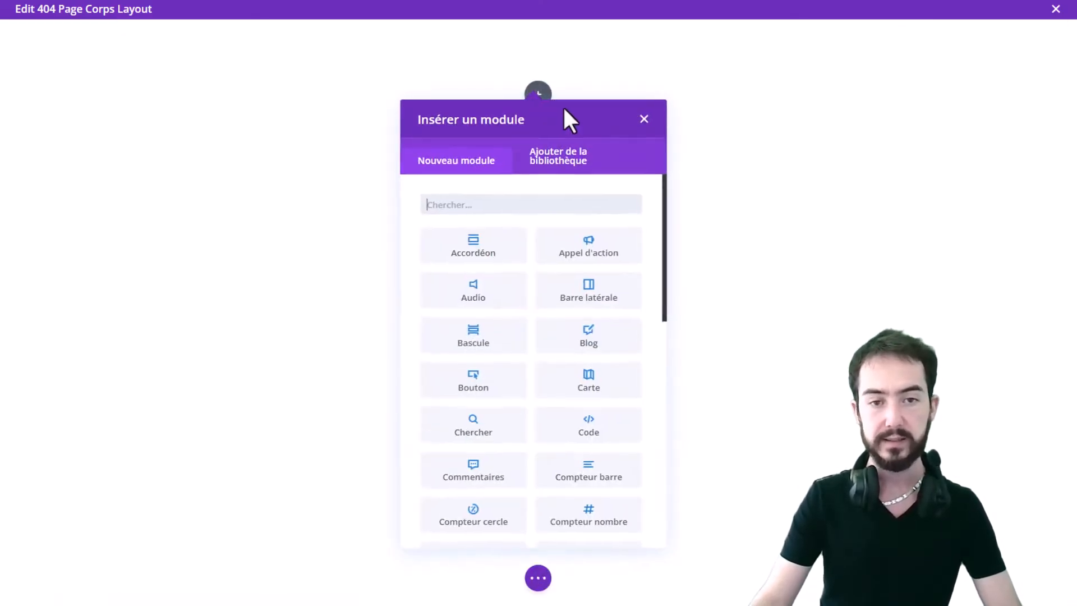
{"action": "type", "text": "ima"}
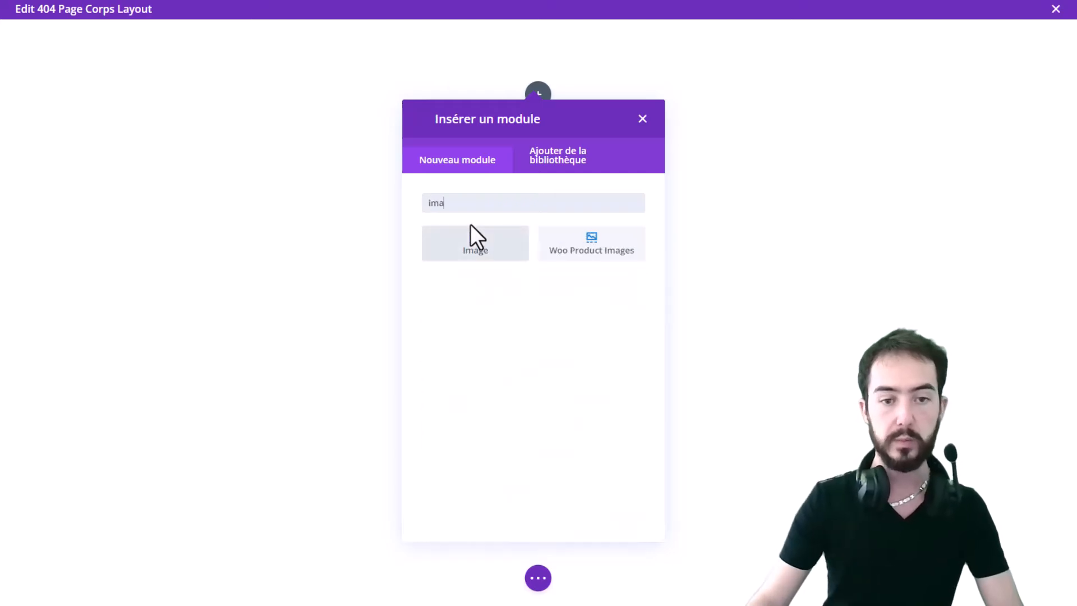
{"action": "left_click", "coordinate": [471, 247]}
{"action": "left_click", "coordinate": [139, 283]}
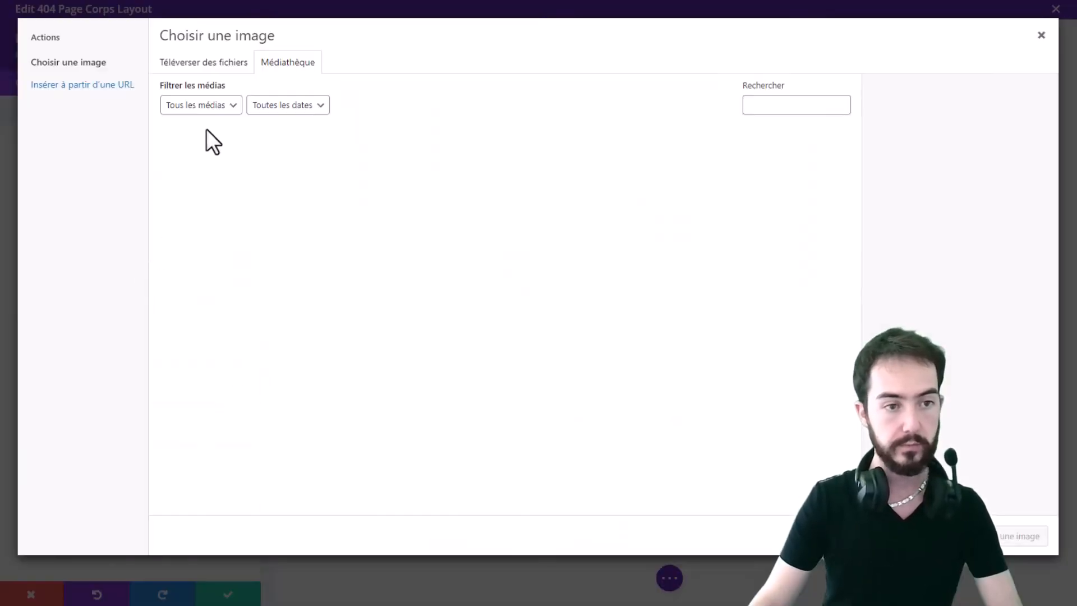
{"action": "left_click", "coordinate": [204, 172]}
{"action": "left_click", "coordinate": [1017, 537]}
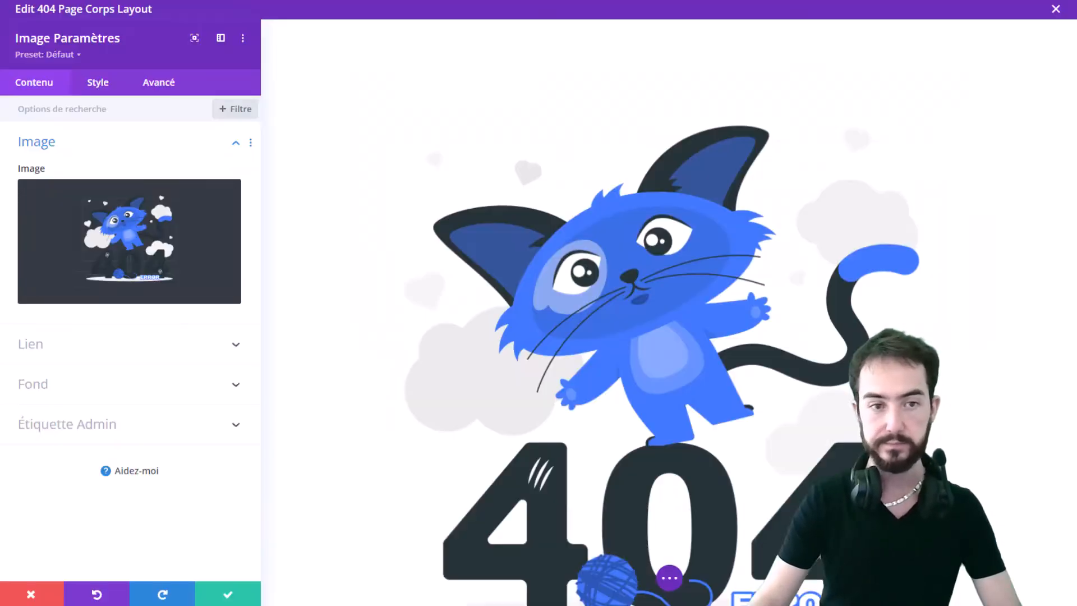
Center the 404 illustration, limit its maximum width to 600px, and save the module settings.
{"action": "left_click", "coordinate": [98, 82]}
{"action": "left_click", "coordinate": [62, 143]}
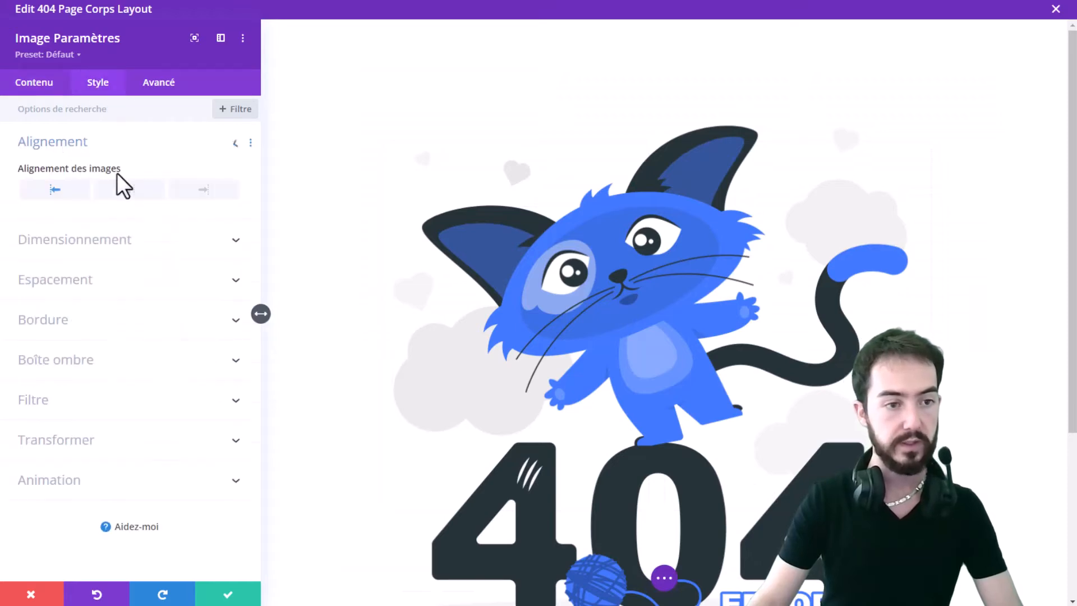
{"action": "left_click", "coordinate": [112, 244]}
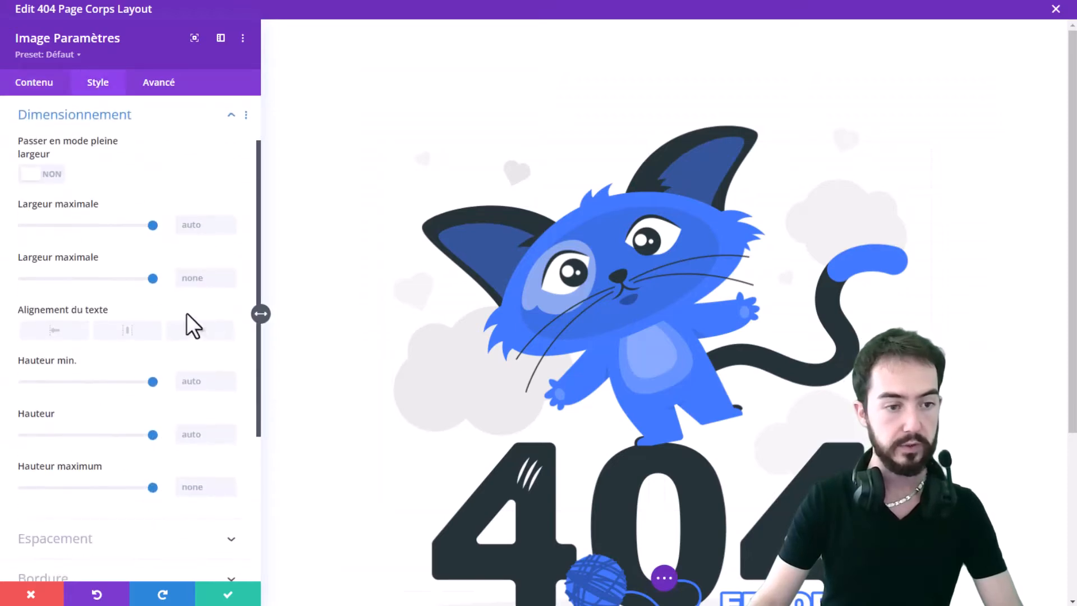
{"action": "left_click", "coordinate": [199, 277]}
{"action": "type", "text": "600"}
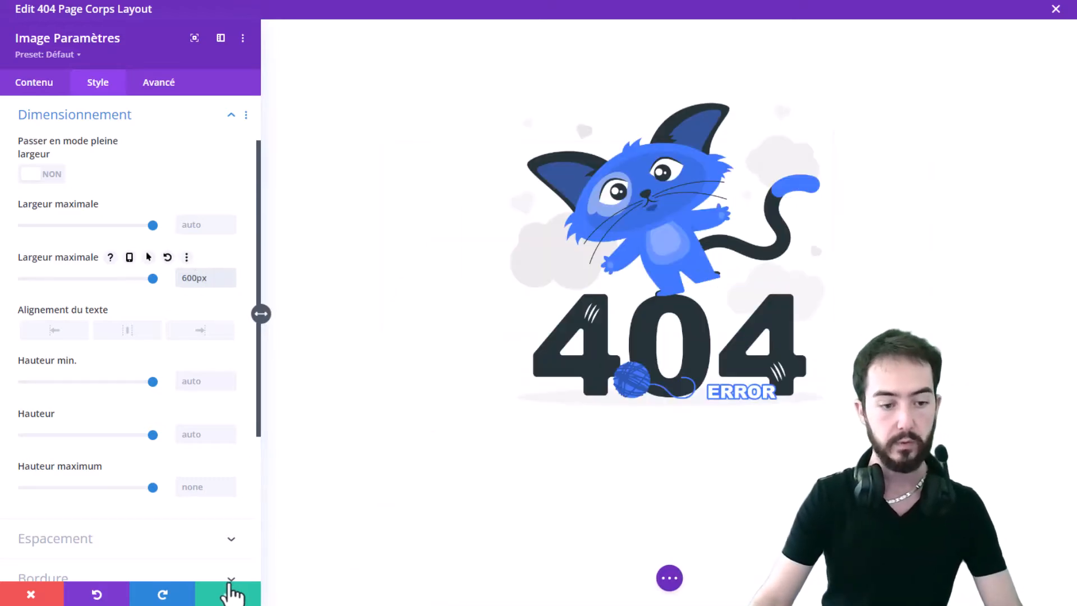
{"action": "left_click", "coordinate": [233, 593]}
Add a Text module below the image reading "Aucun résultat ne correspond à votre recherche".
{"action": "left_click", "coordinate": [532, 451]}
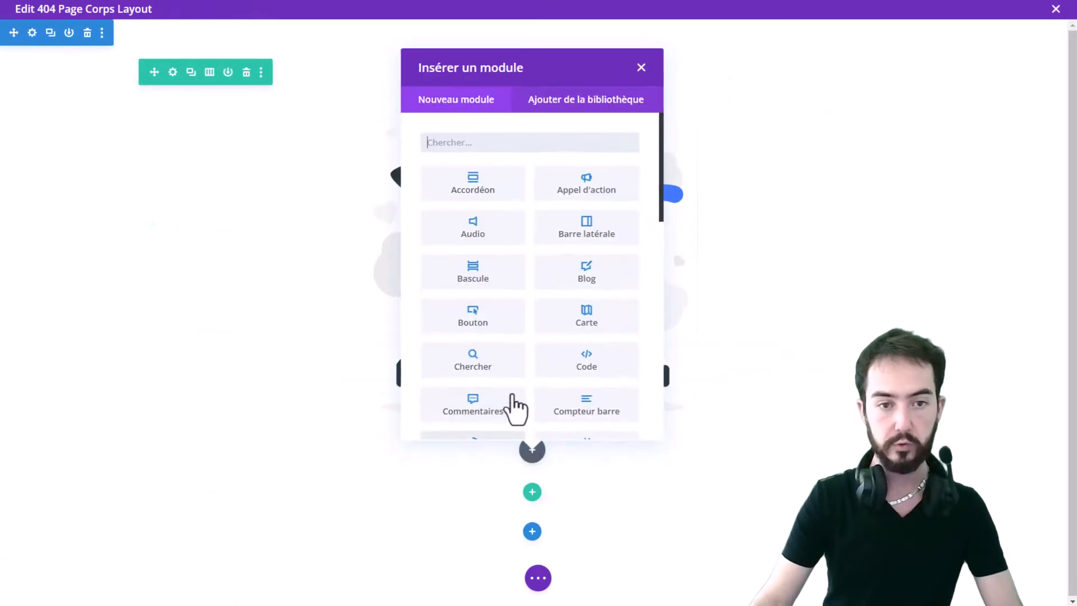
{"action": "type", "text": "tex"}
{"action": "left_click", "coordinate": [488, 198]}
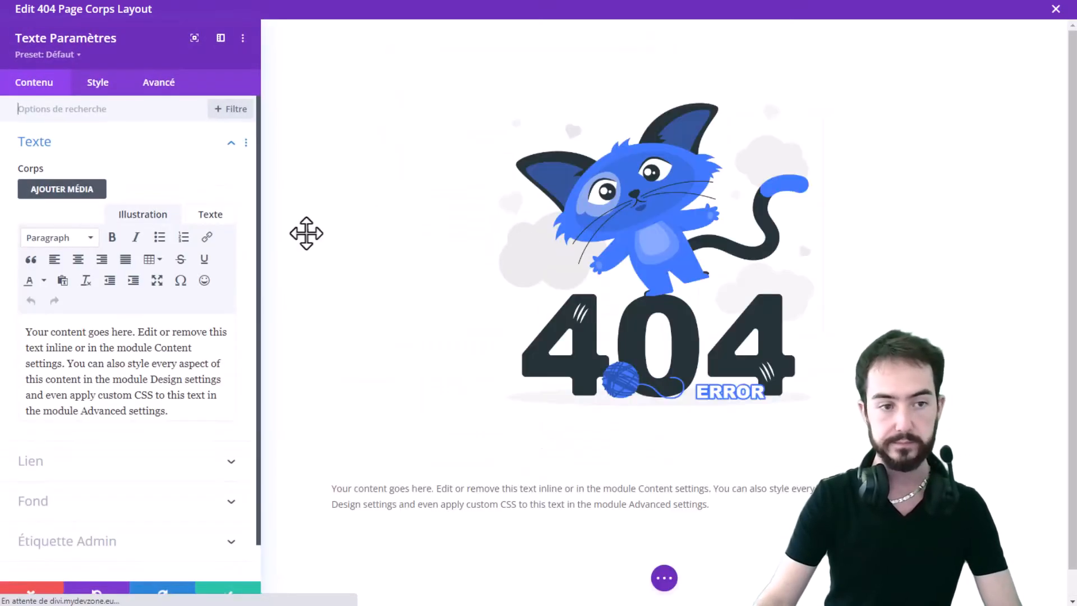
{"action": "triple_click", "coordinate": [507, 497]}
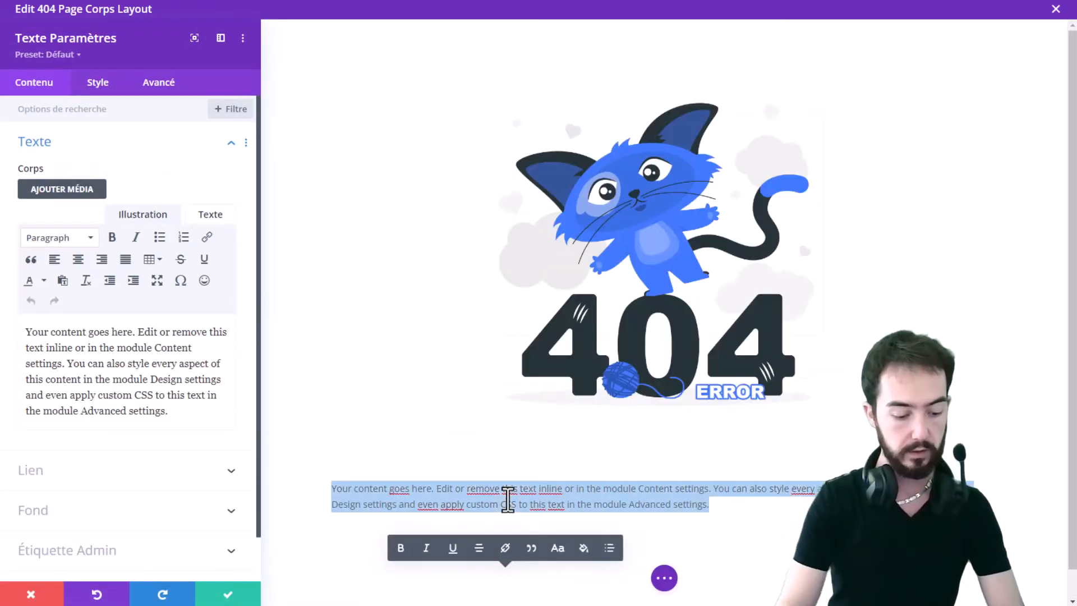
{"action": "type", "text": "Auc"}
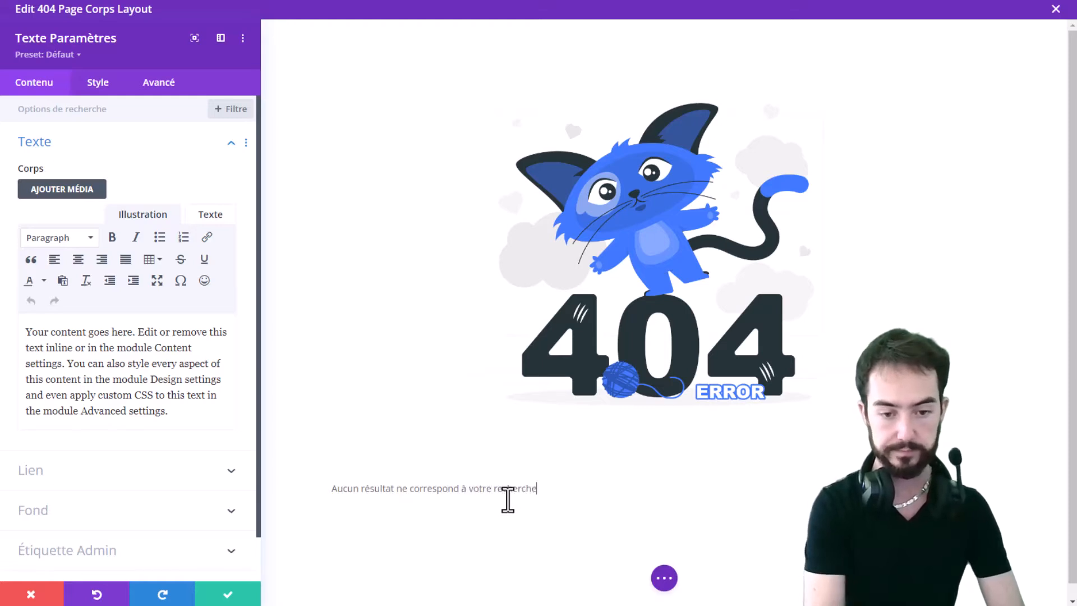
Set the message's text colour to black and give it a bolder font weight.
{"action": "left_click", "coordinate": [112, 85]}
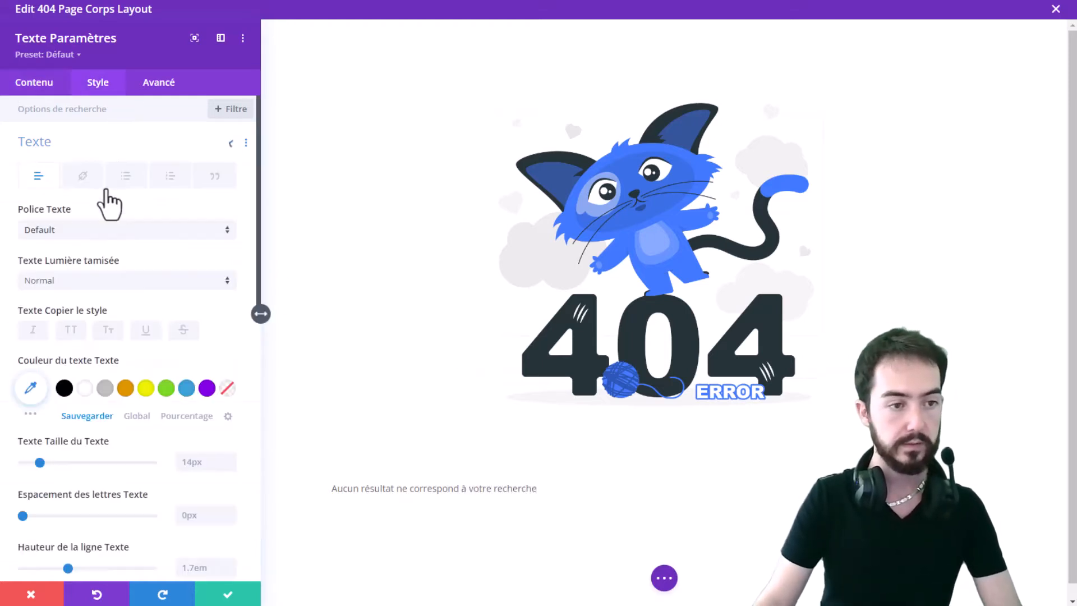
{"action": "scroll", "coordinate": [135, 264], "scroll_direction": "down", "scroll_amount": 1}
{"action": "left_click", "coordinate": [64, 322]}
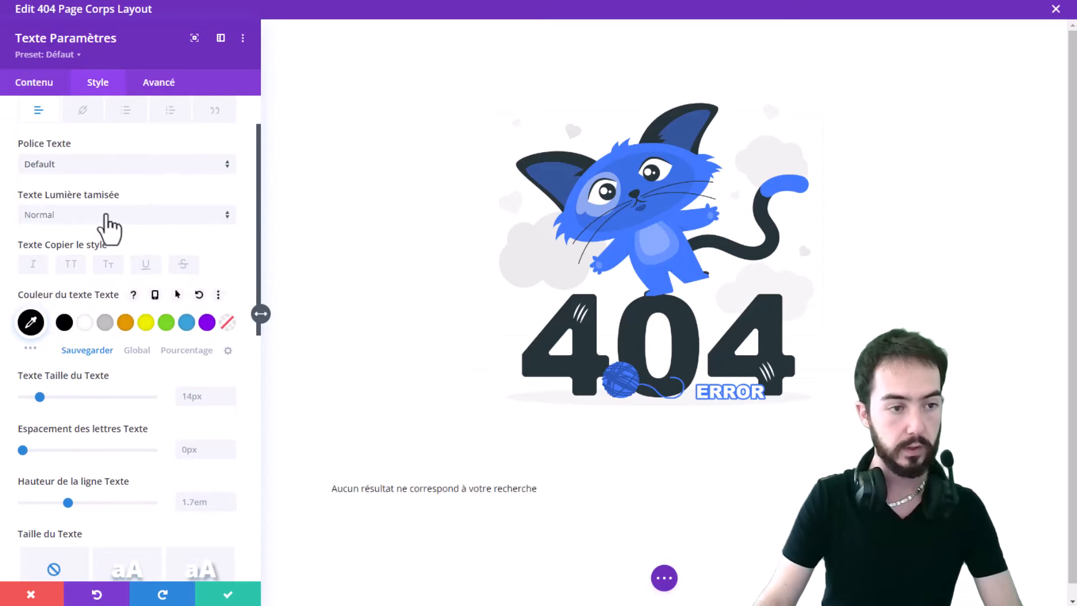
{"action": "left_click", "coordinate": [106, 215]}
{"action": "left_click", "coordinate": [39, 271]}
Set the message's text size to 20px, center it, and save the module settings.
{"action": "scroll", "coordinate": [115, 526], "scroll_direction": "down", "scroll_amount": 2}
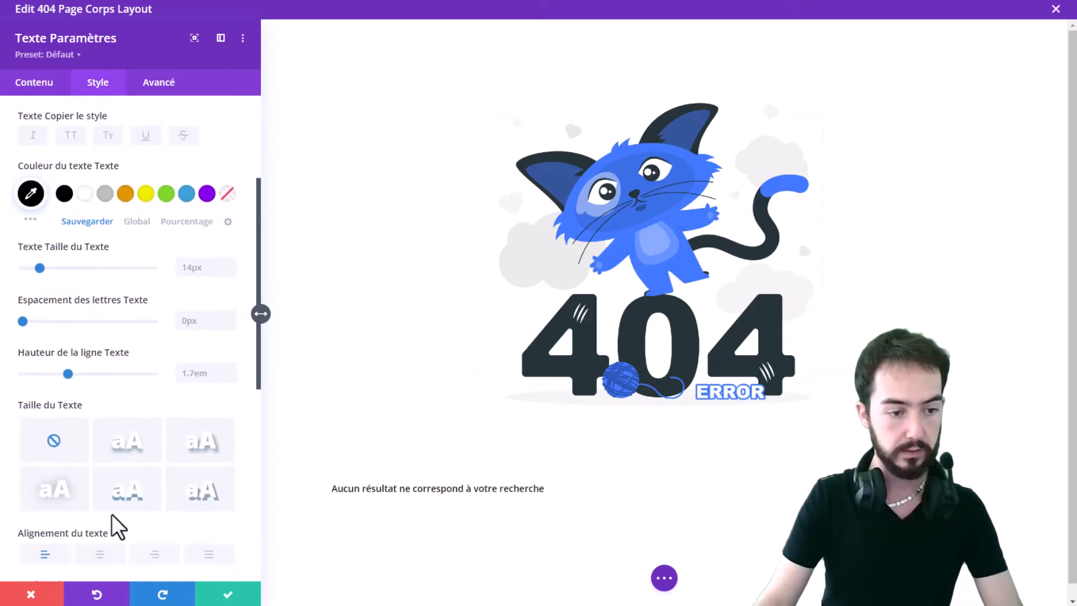
{"action": "left_click", "coordinate": [199, 267]}
{"action": "type", "text": "20"}
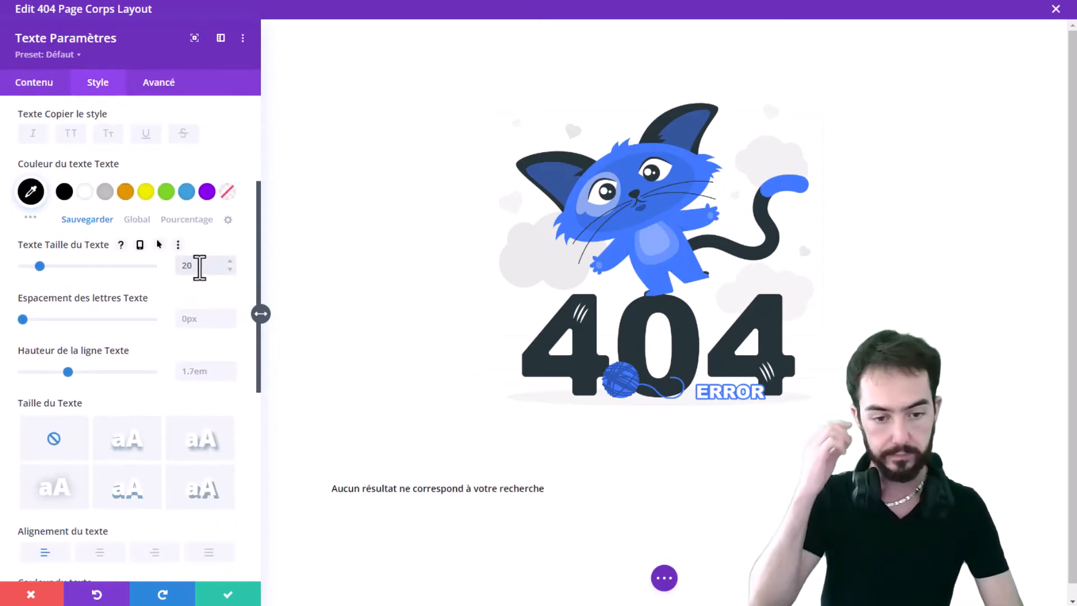
{"action": "type", "text": "px"}
{"action": "scroll", "coordinate": [144, 336], "scroll_direction": "down", "scroll_amount": 2}
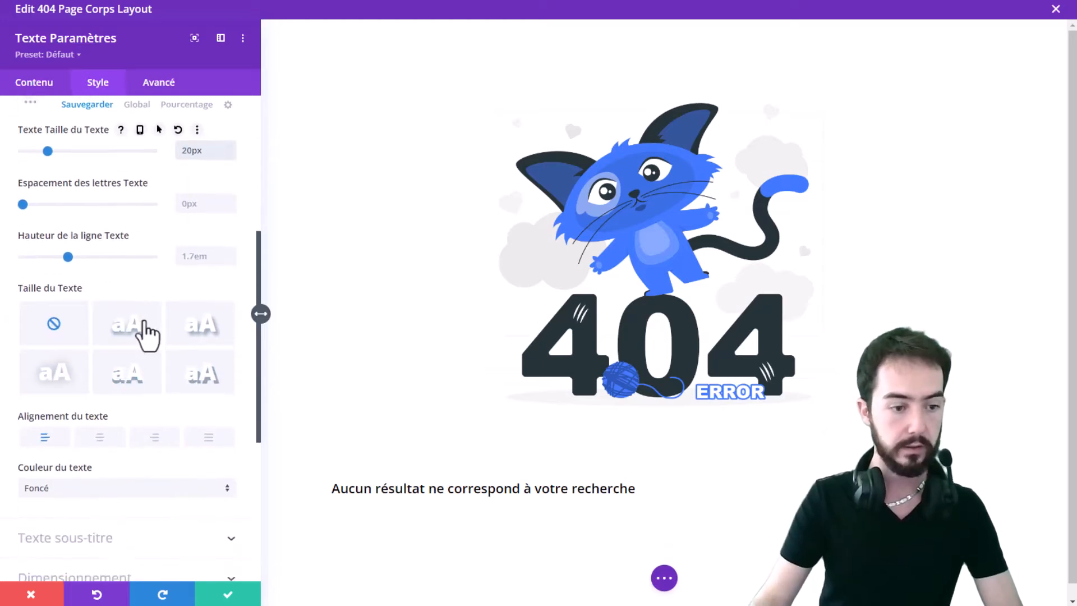
{"action": "left_click", "coordinate": [100, 420]}
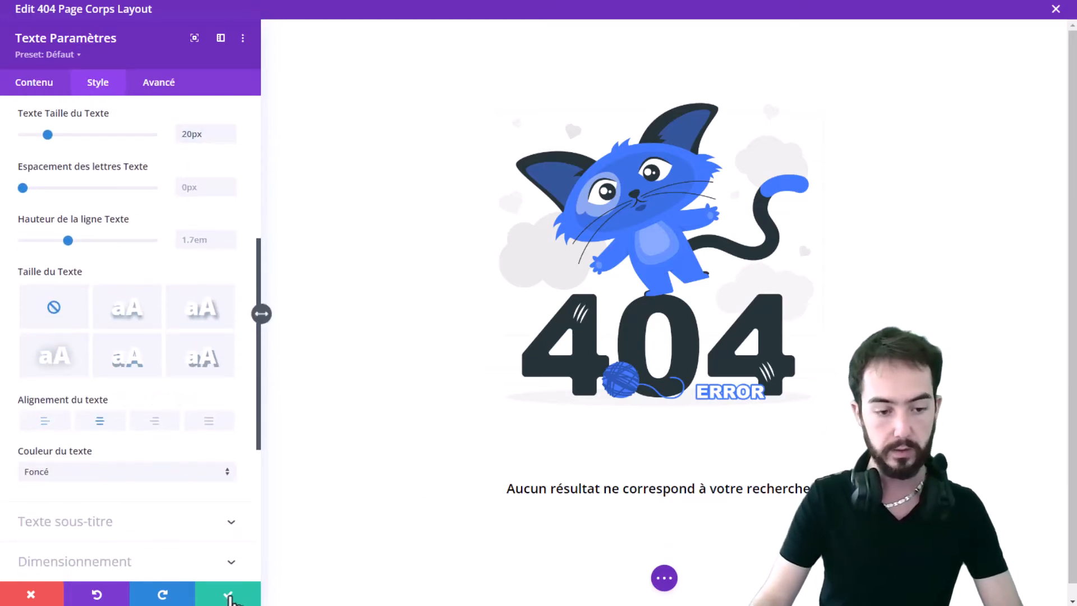
{"action": "left_click", "coordinate": [227, 593]}
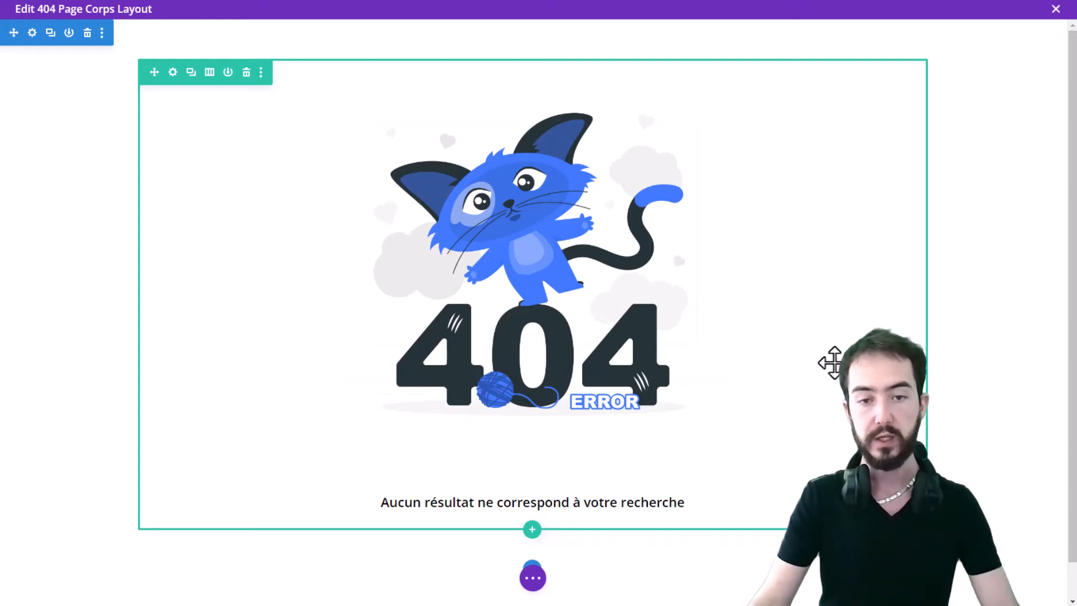
Save and close the 404 page body layout, and save the Theme Builder changes.
{"action": "scroll", "coordinate": [833, 362], "scroll_direction": "down", "scroll_amount": 1}
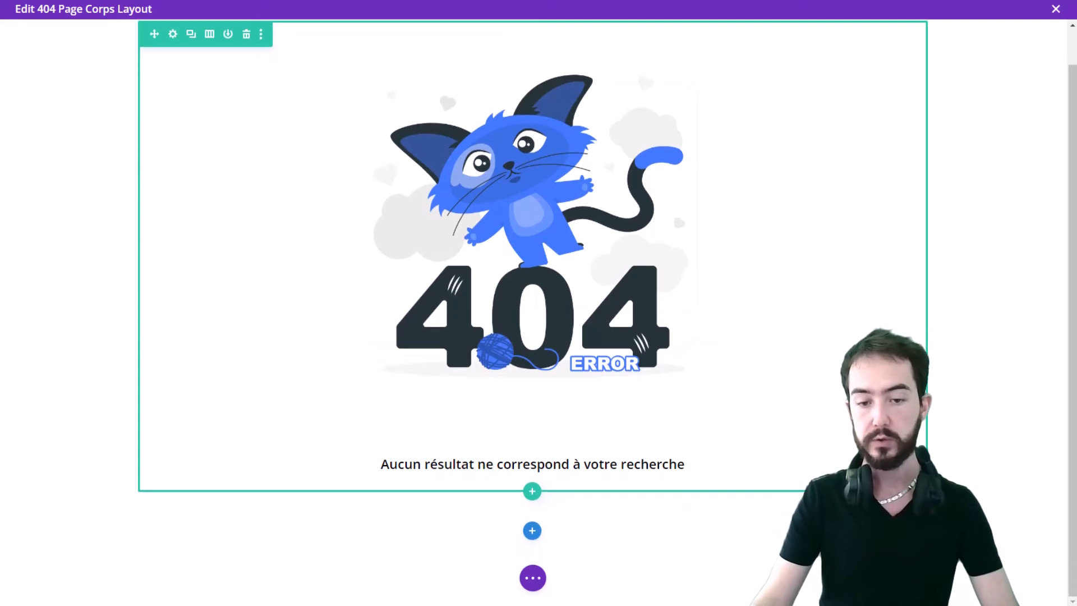
{"action": "left_click", "coordinate": [527, 572]}
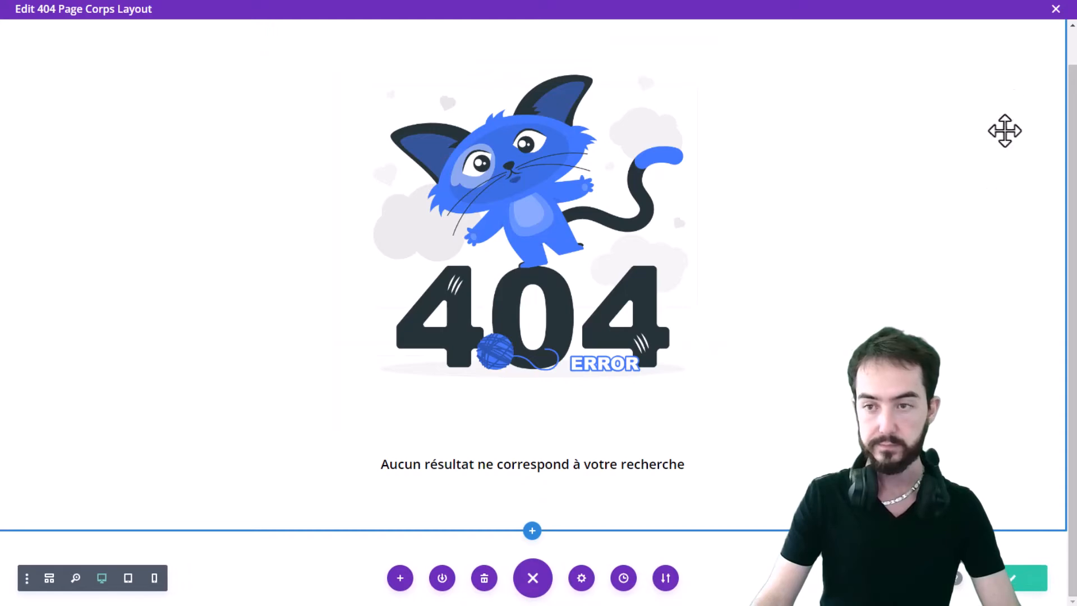
{"action": "left_click", "coordinate": [1056, 9]}
{"action": "left_click", "coordinate": [210, 56]}
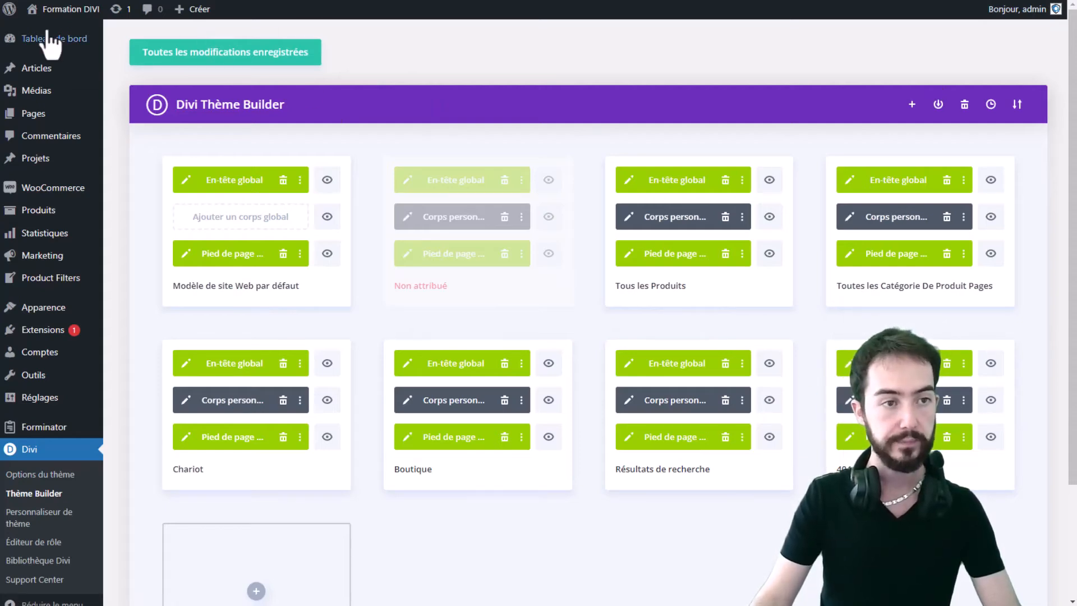
Reload the site's page-not-found page and examine the custom 404 layout from the header down to the footer.
{"action": "key", "text": "ctrl+Tab"}
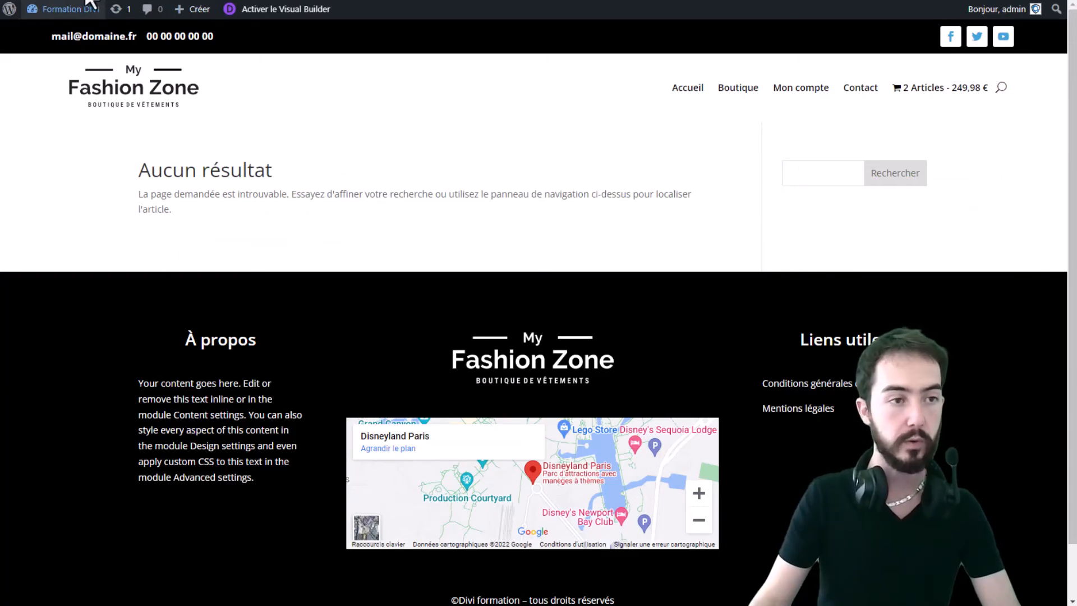
{"action": "key", "text": "F5"}
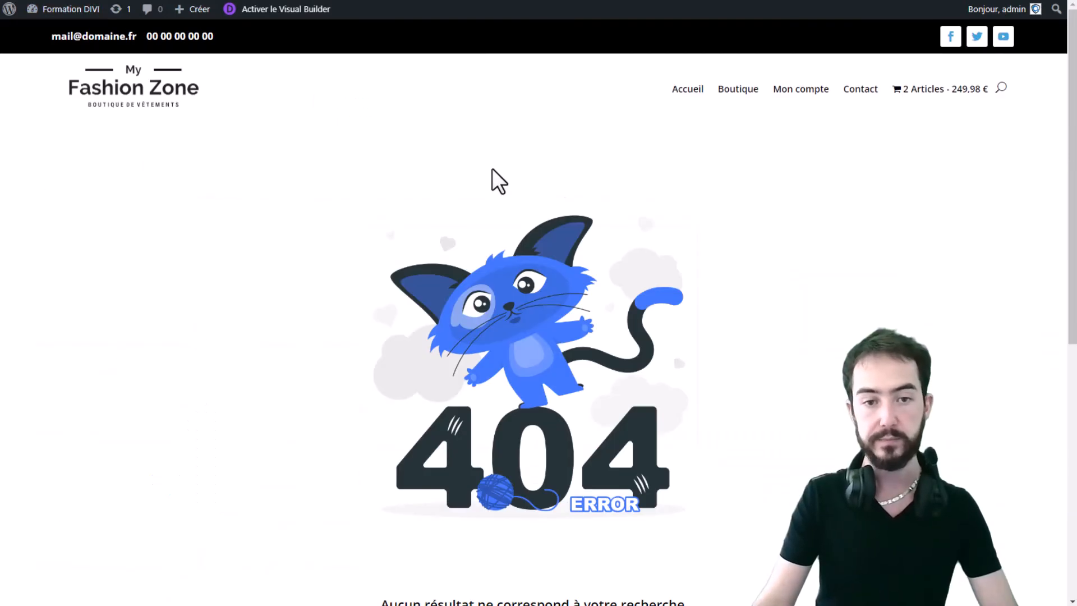
{"action": "scroll", "coordinate": [642, 157], "scroll_direction": "down", "scroll_amount": 3}
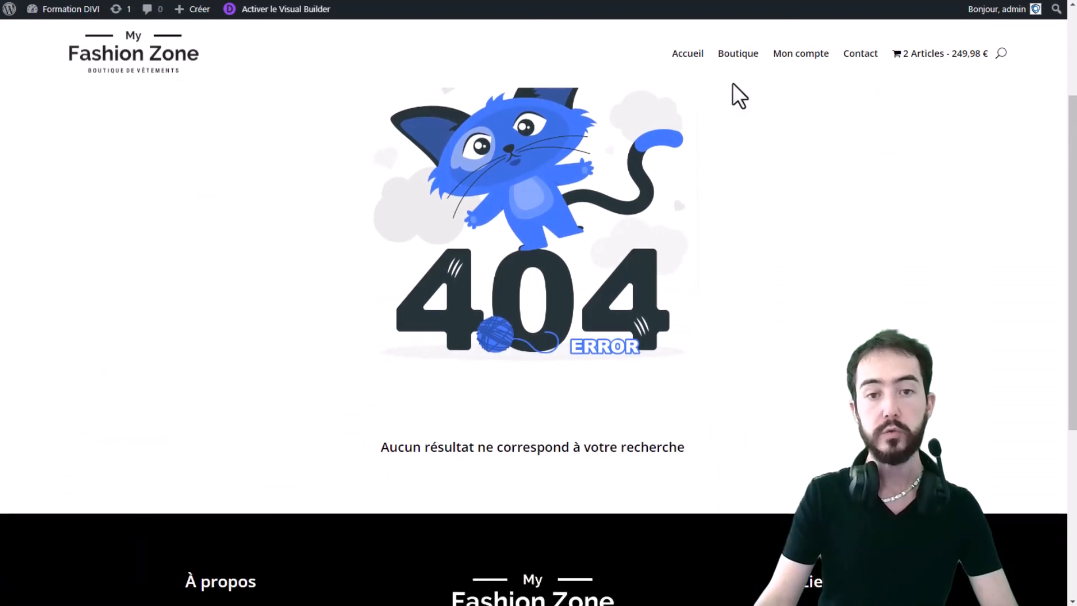
{"action": "scroll", "coordinate": [852, 227], "scroll_direction": "up", "scroll_amount": 2}
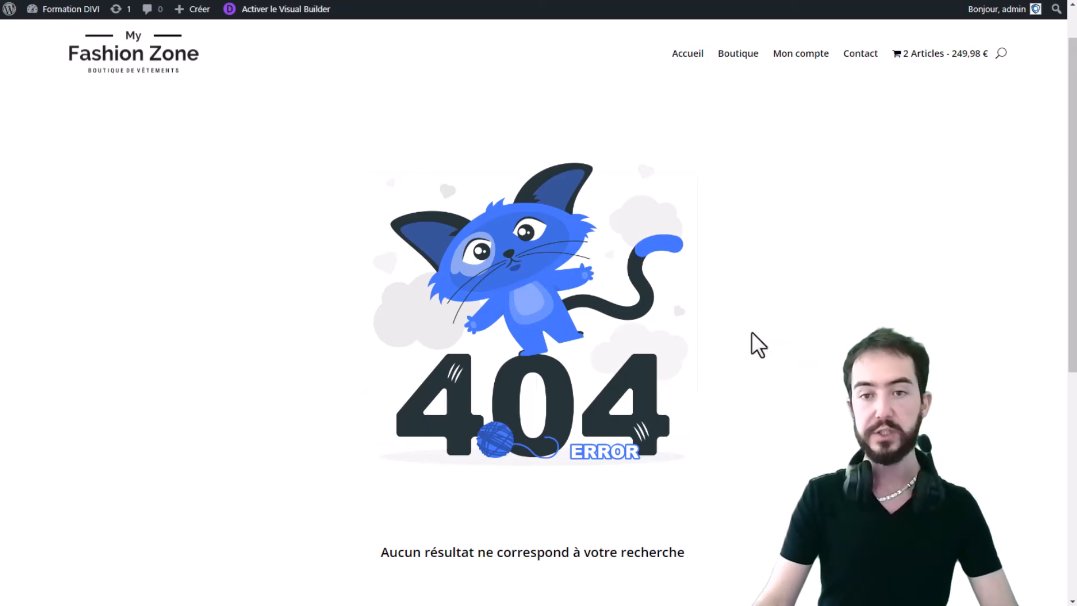
{"action": "scroll", "coordinate": [733, 260], "scroll_direction": "up", "scroll_amount": 1}
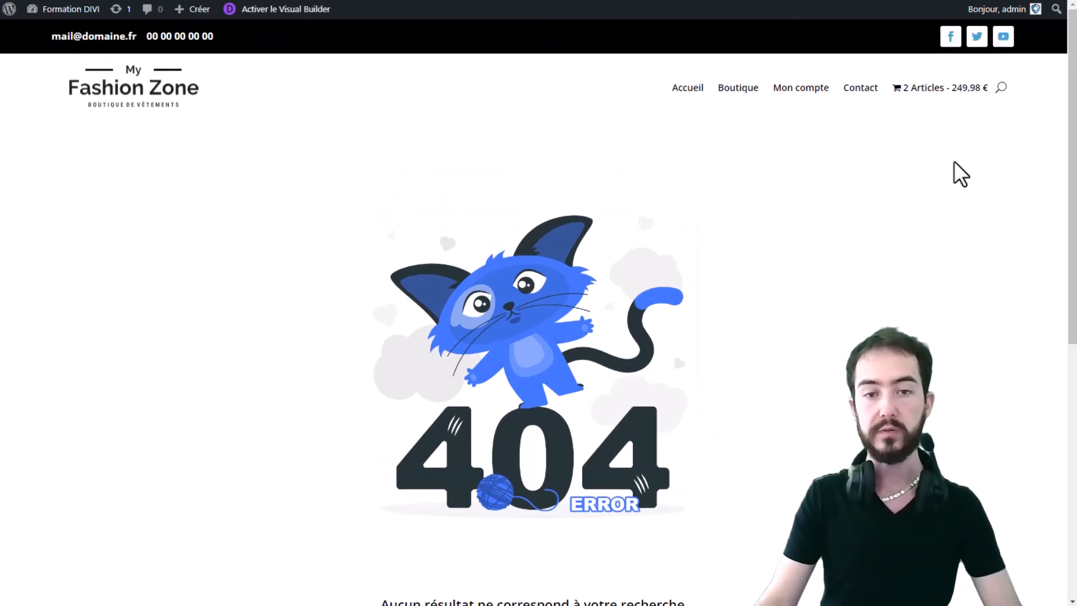
{"action": "scroll", "coordinate": [743, 230], "scroll_direction": "down", "scroll_amount": 1}
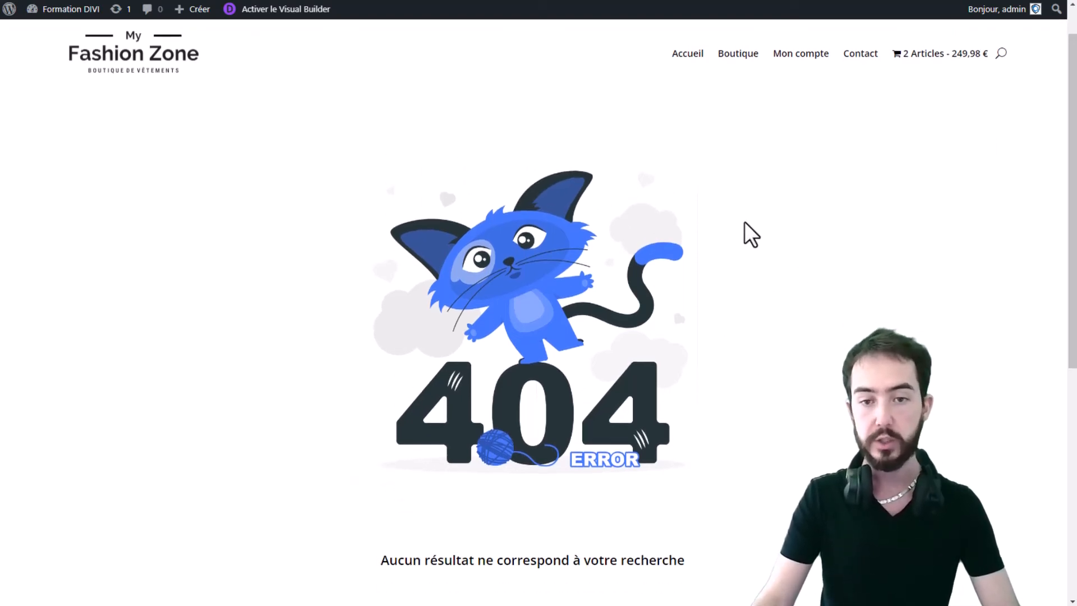
{"action": "scroll", "coordinate": [499, 443], "scroll_direction": "down", "scroll_amount": 1}
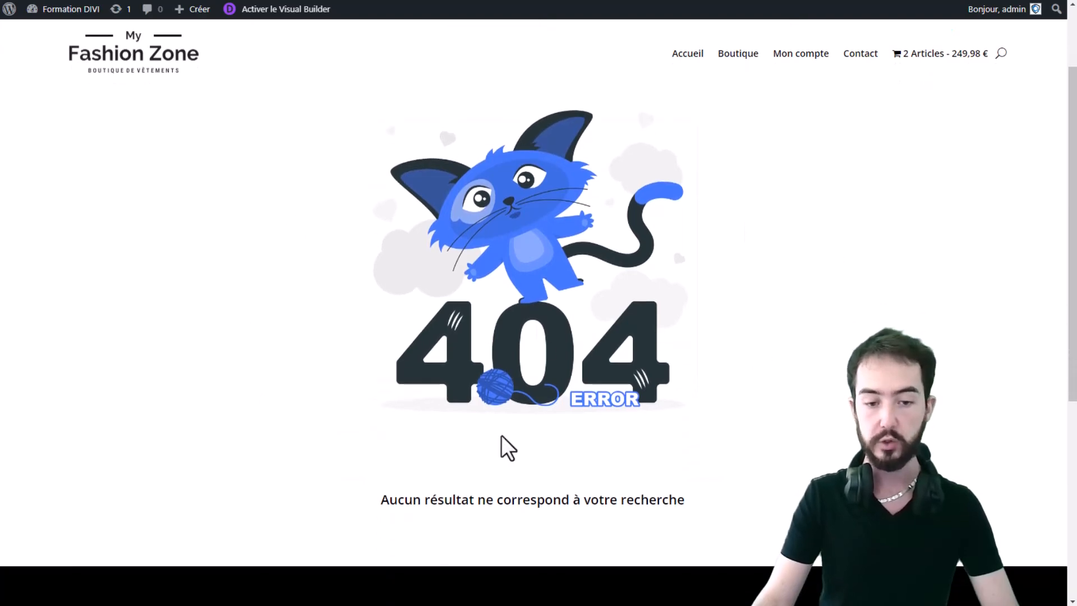
{"action": "scroll", "coordinate": [645, 474], "scroll_direction": "down", "scroll_amount": 6}
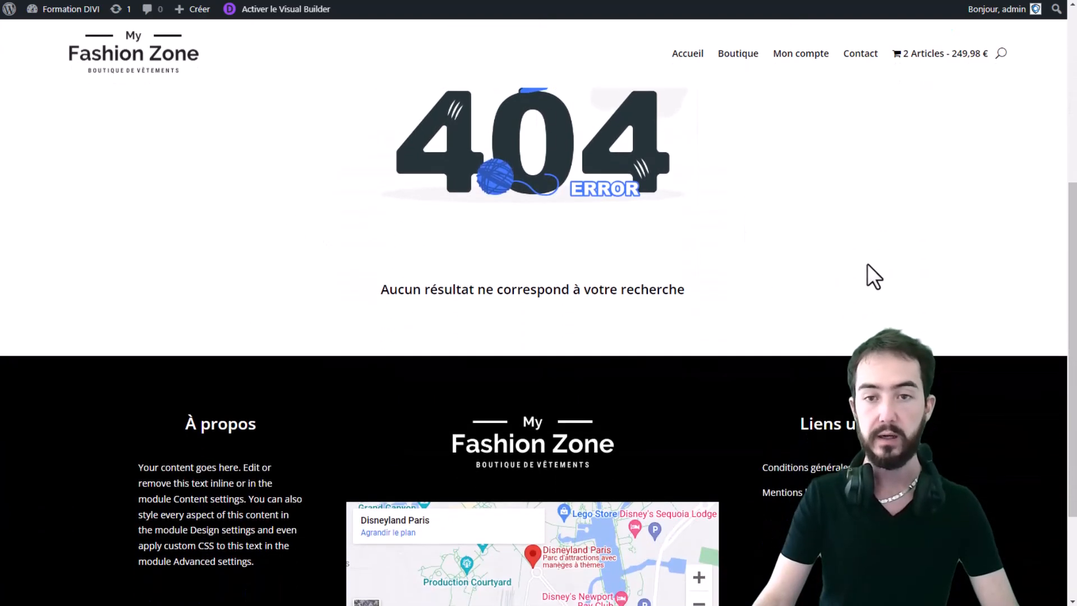
{"action": "scroll", "coordinate": [863, 257], "scroll_direction": "up", "scroll_amount": 6}
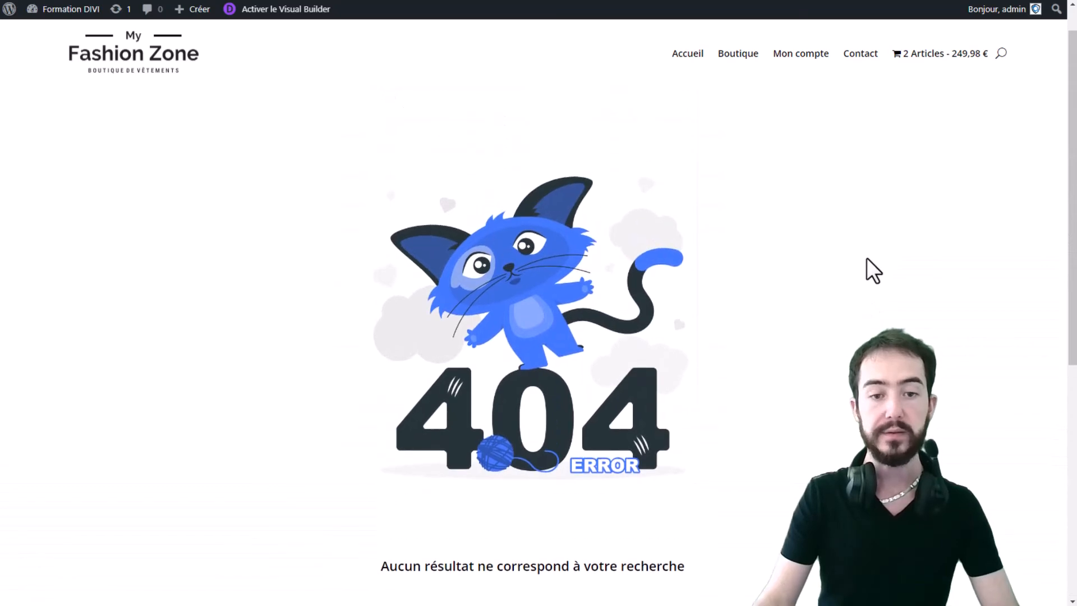